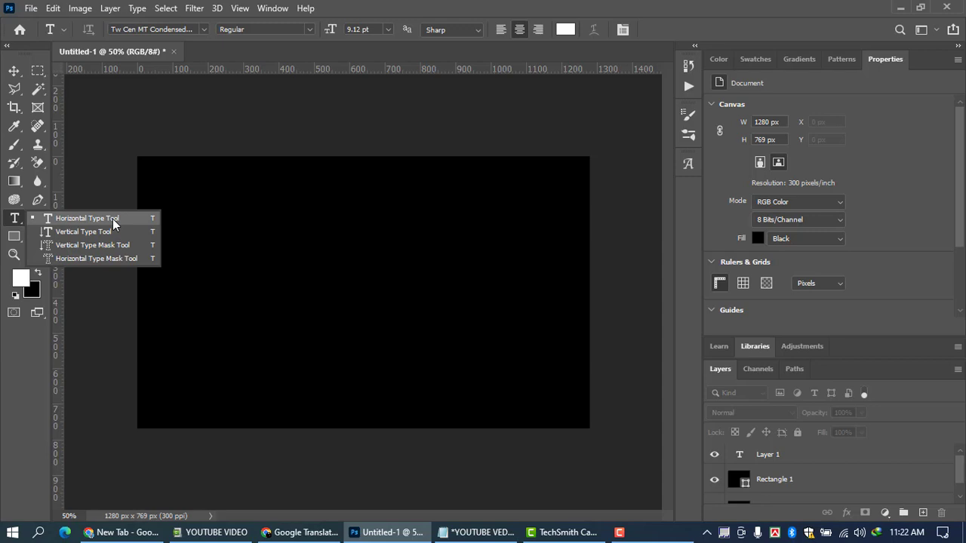
Step: Add the horizontal text "DISIGN" in white on the black canvas with the Horizontal Type tool
left_click(113, 219)
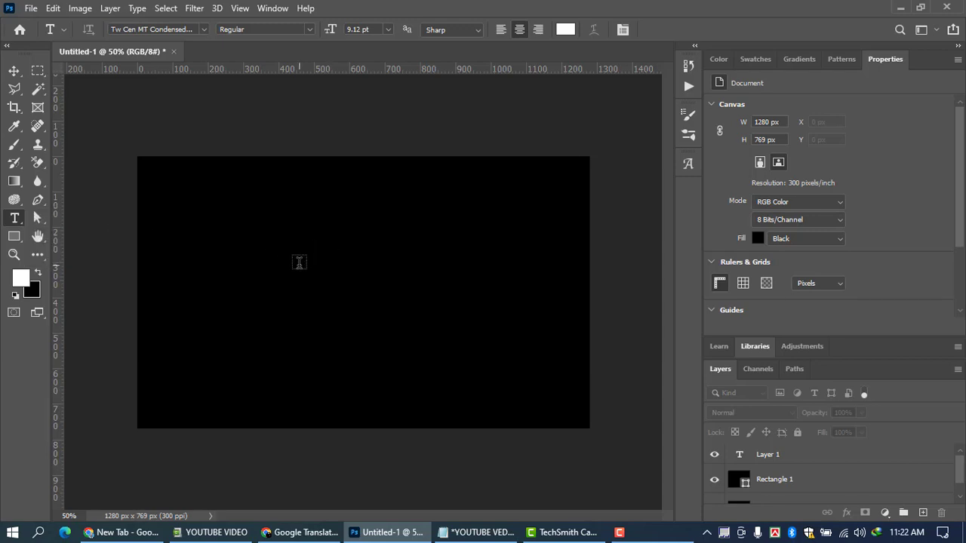
left_click(299, 262)
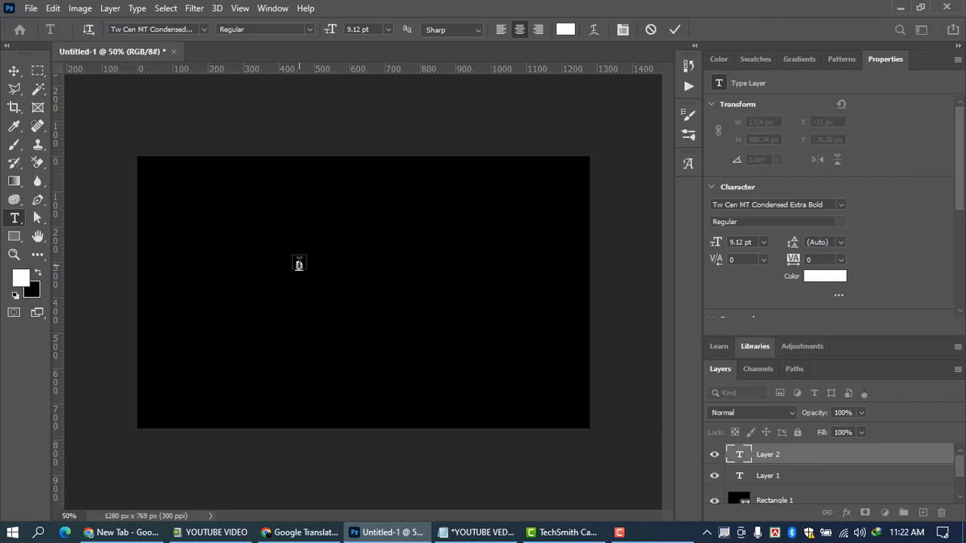
type("dSIGN")
left_click(14, 70)
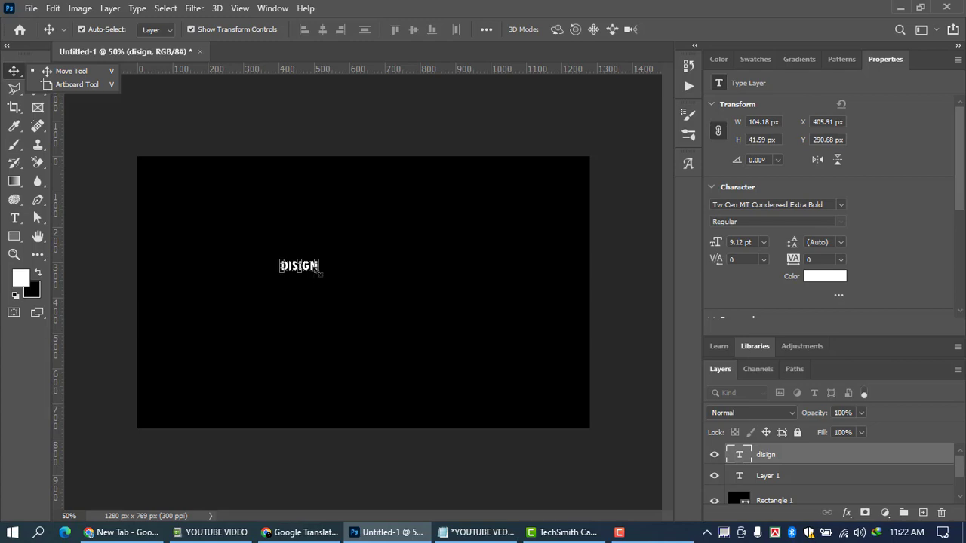
Step: Enlarge the "DISIGN" text proportionally to about 1009% so it spans most of the canvas width, and apply the transform
left_click_drag(318, 273, 508, 362)
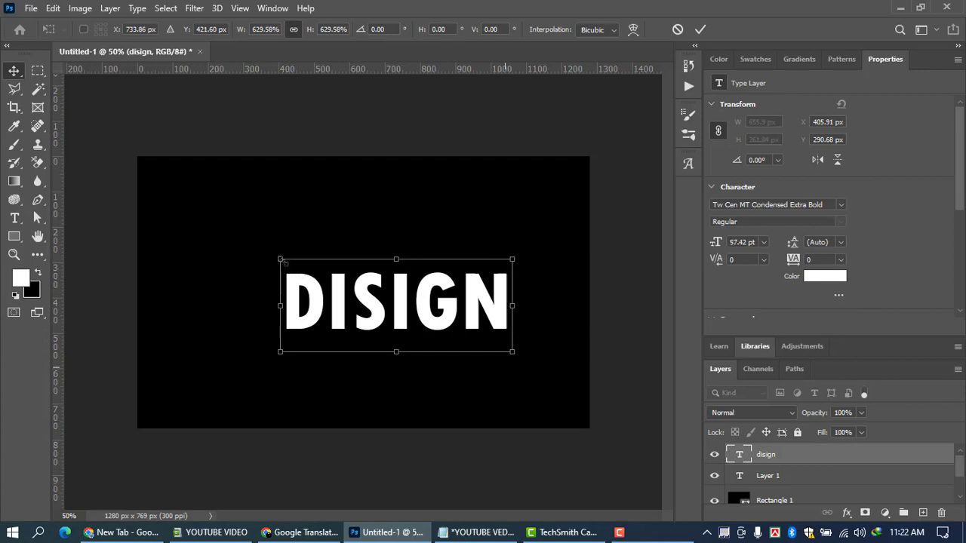
left_click_drag(286, 264, 218, 192)
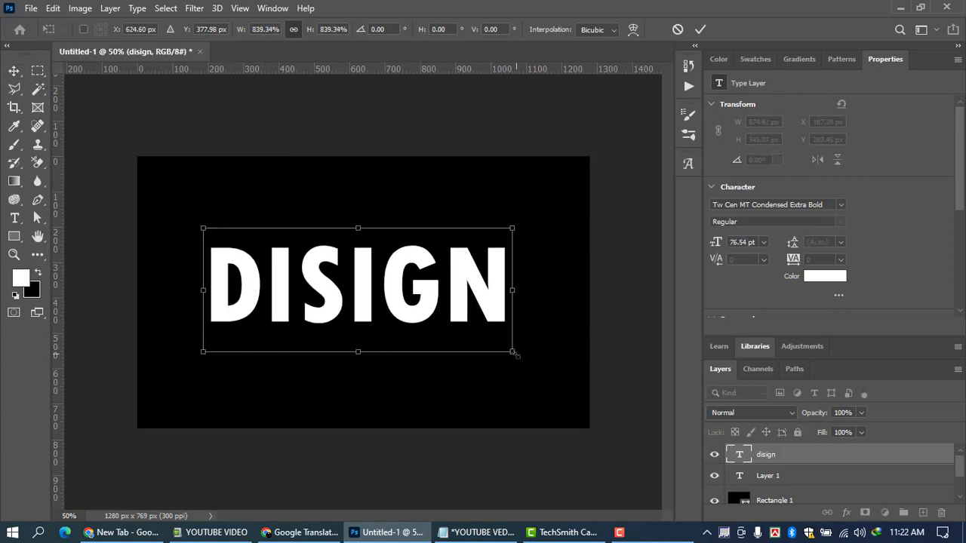
left_click_drag(514, 355, 548, 365)
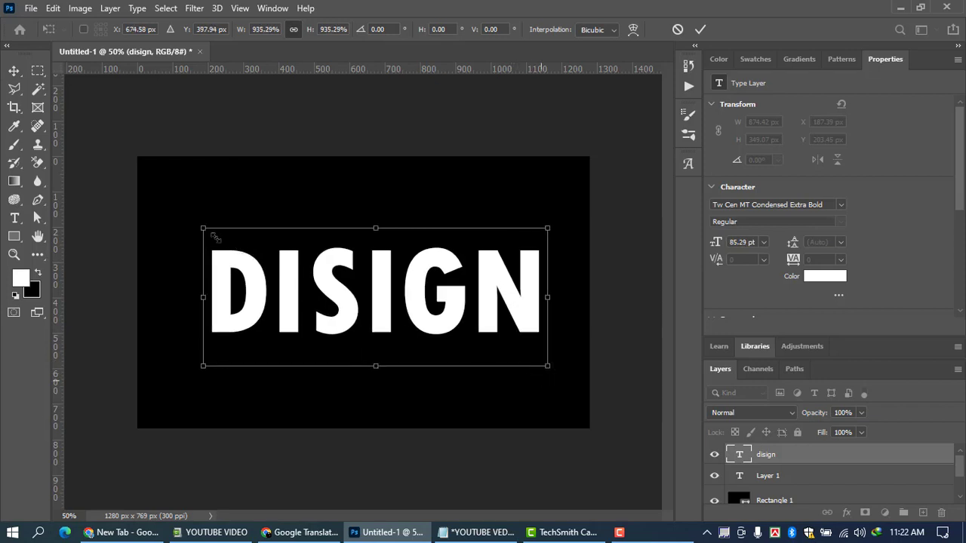
left_click_drag(200, 225, 178, 214)
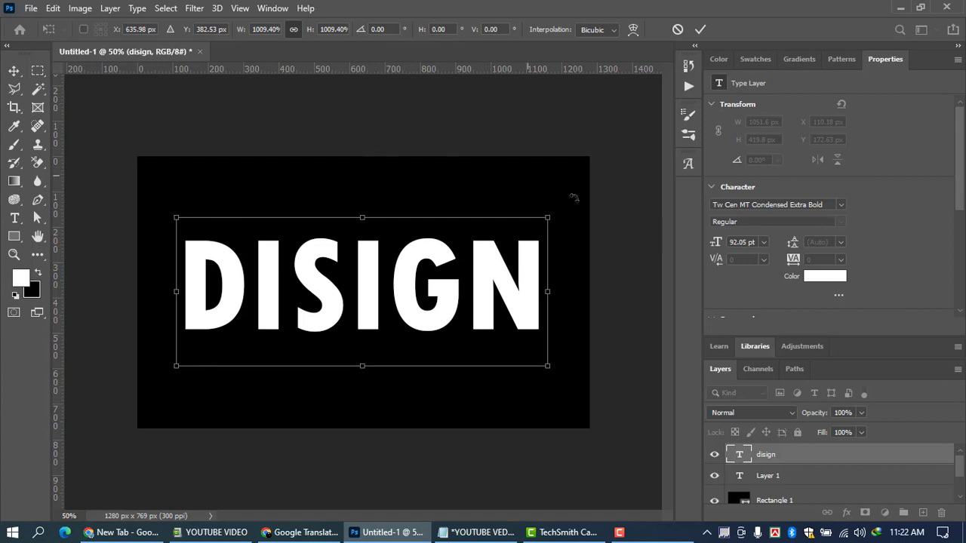
left_click(700, 28)
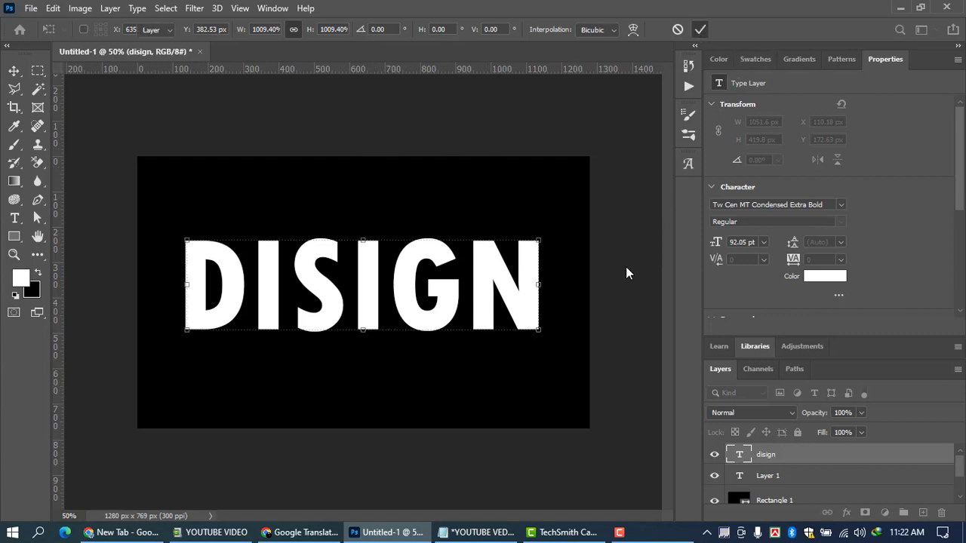
left_click(700, 28)
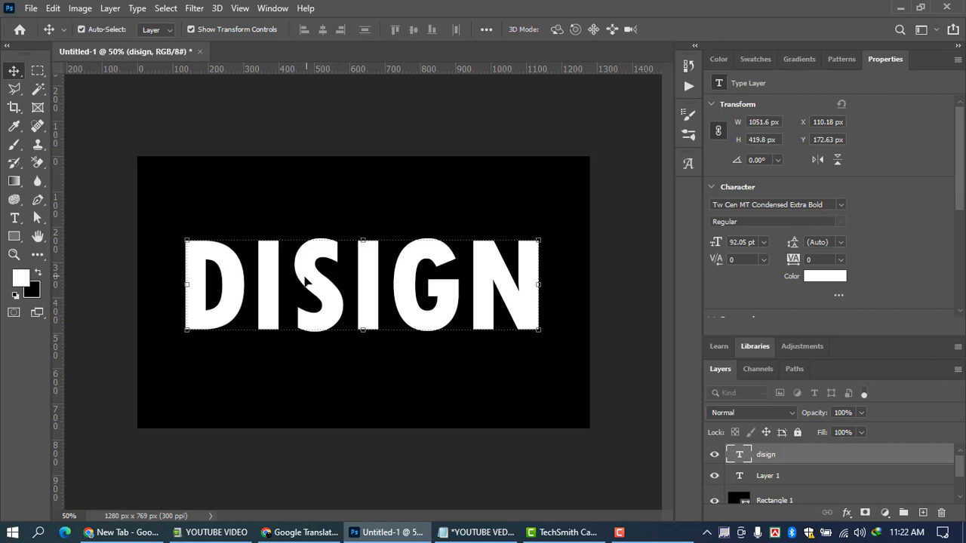
Step: Split the word into three stacked lines, "DI", "SI" and "GN", and commit the text edit
double_click(284, 325)
left_click(287, 293)
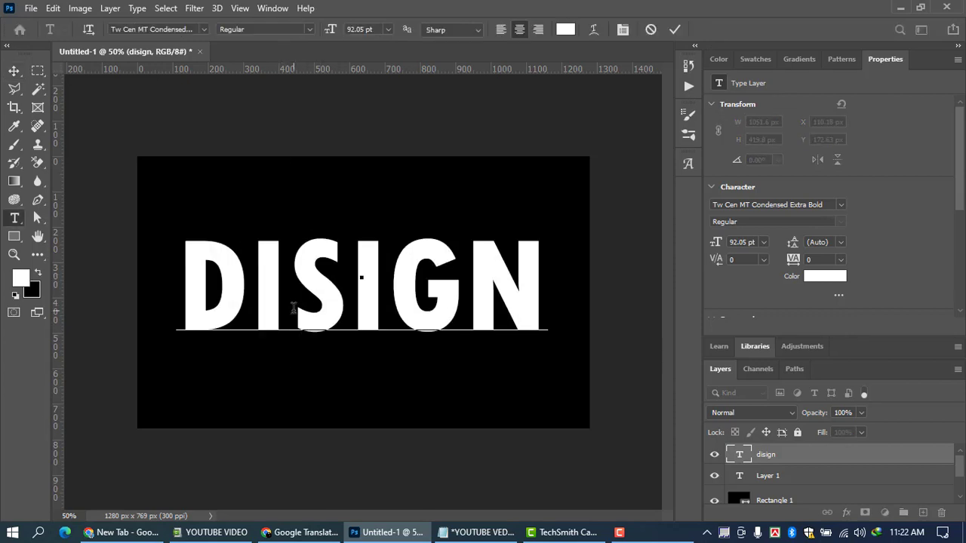
key("Return")
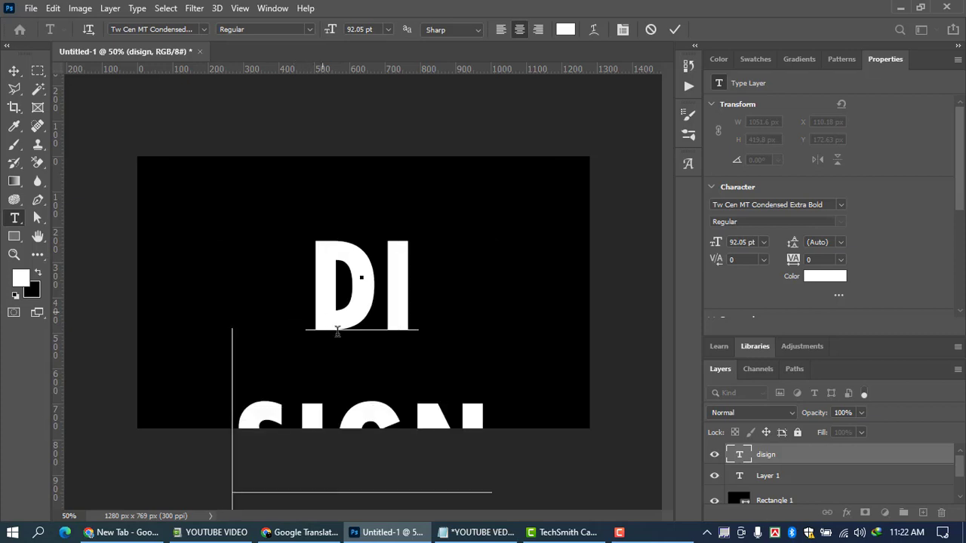
left_click(337, 399)
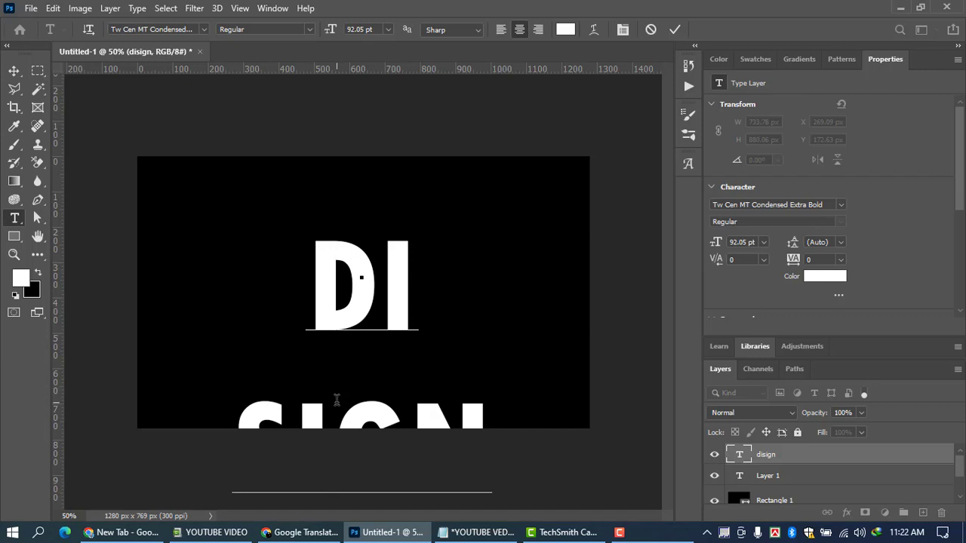
key("Delete")
key("Delete")
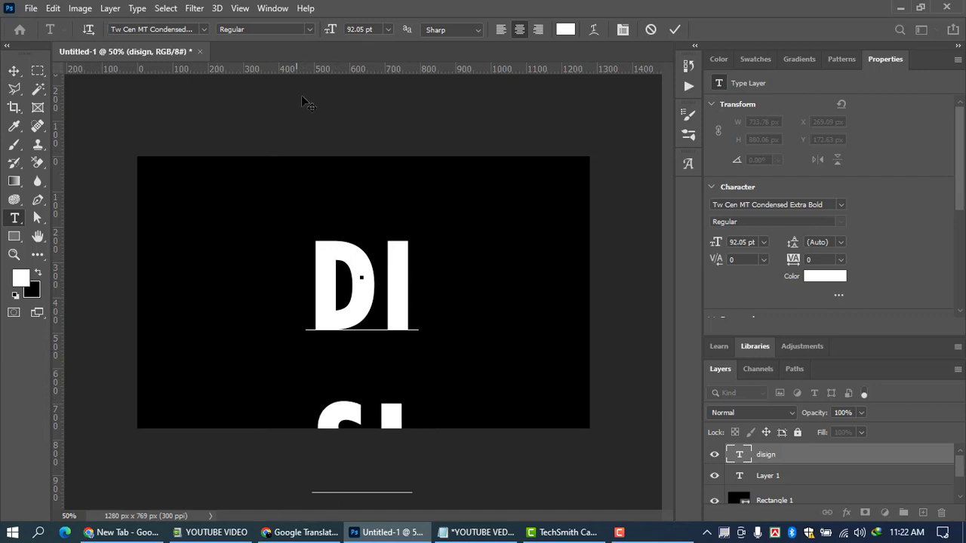
left_click(675, 29)
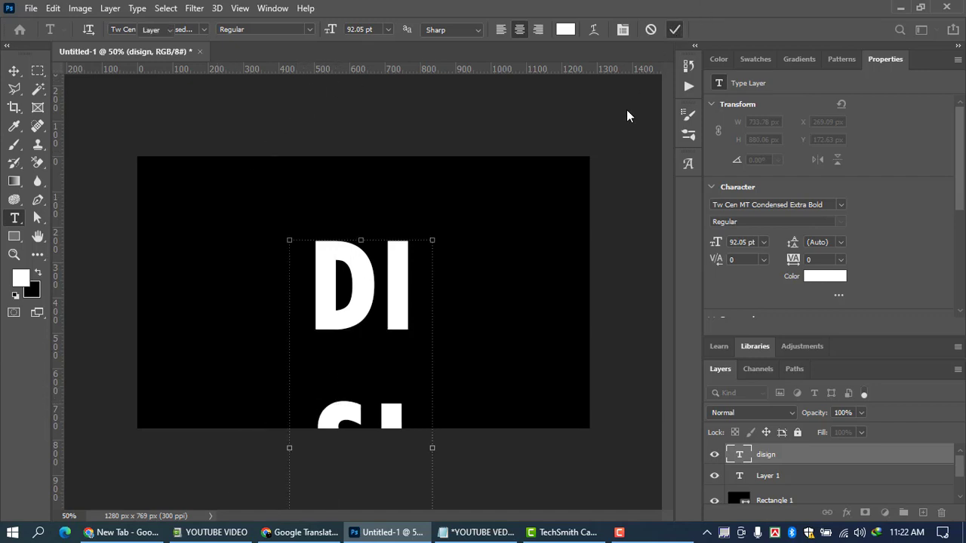
Step: Move the three-line text upward until the "SI" line sits in the upper middle of the canvas
key("v")
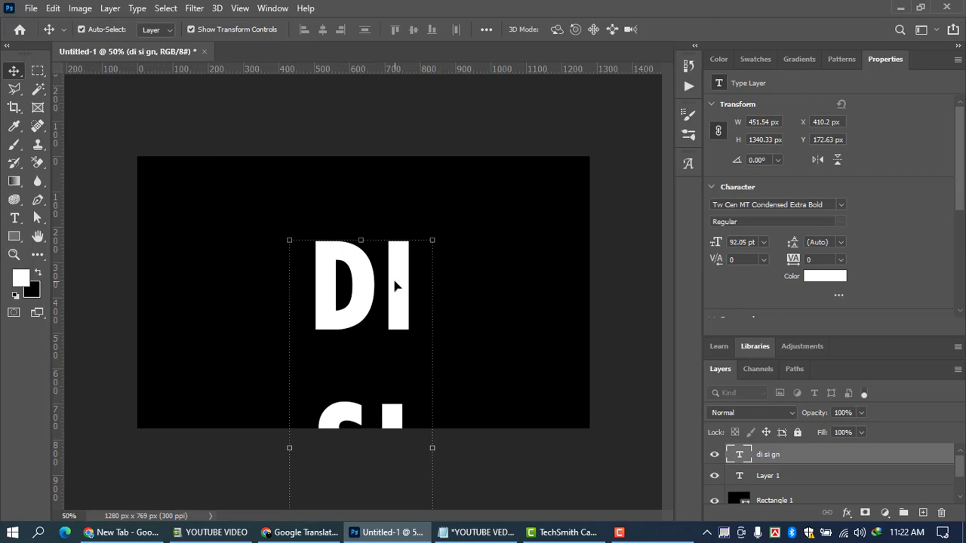
left_click_drag(401, 282, 404, 155)
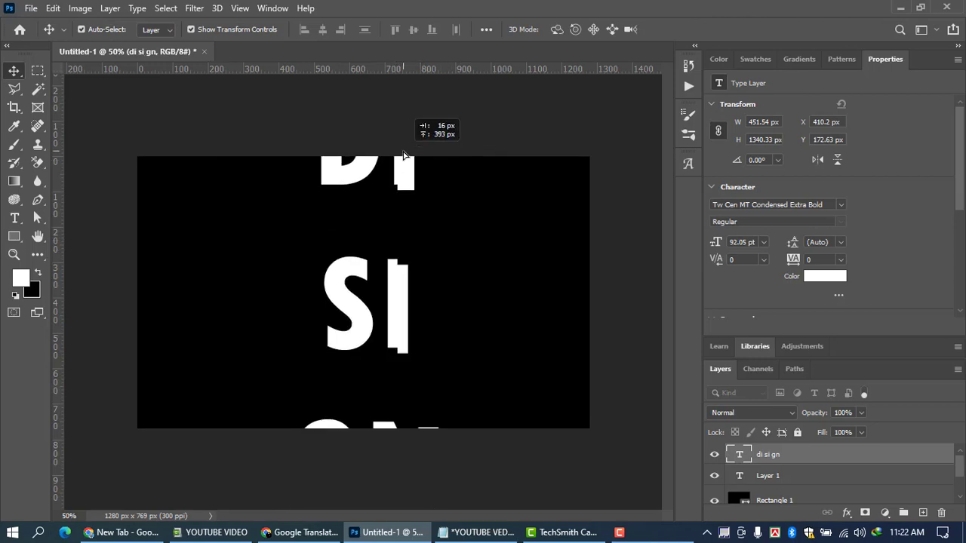
left_click_drag(404, 300, 403, 266)
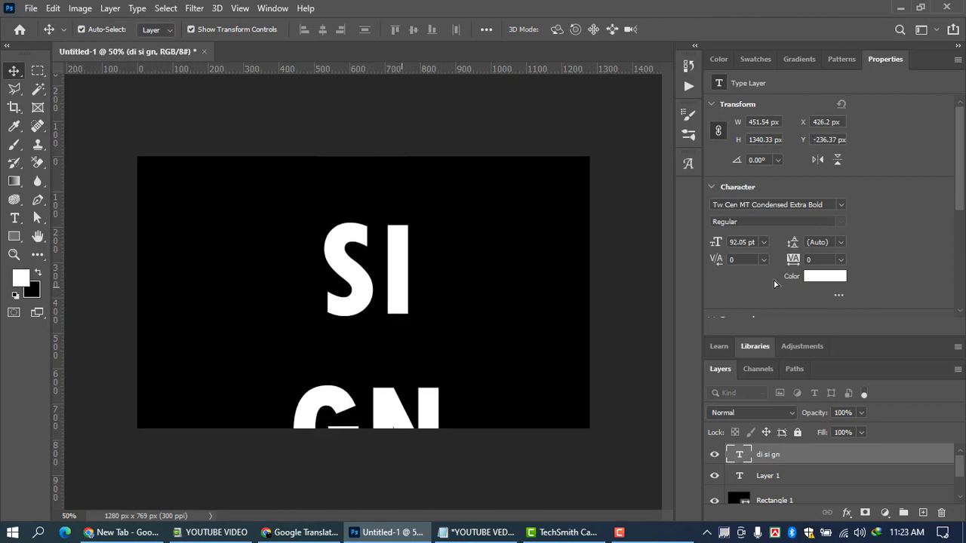
Step: Try line spacings of 24, 30 and 36 pt on the three-line text, moving it back onto the canvas
left_click(842, 243)
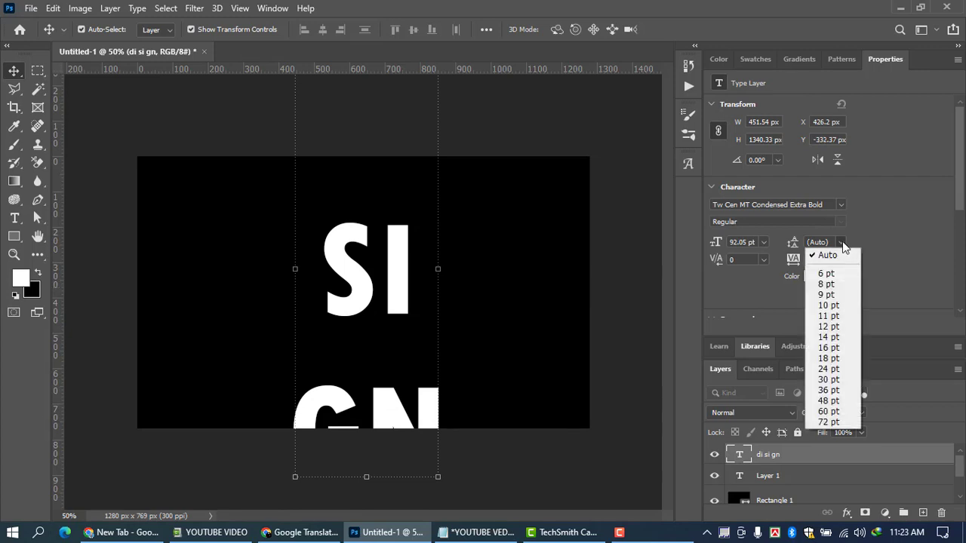
left_click(827, 370)
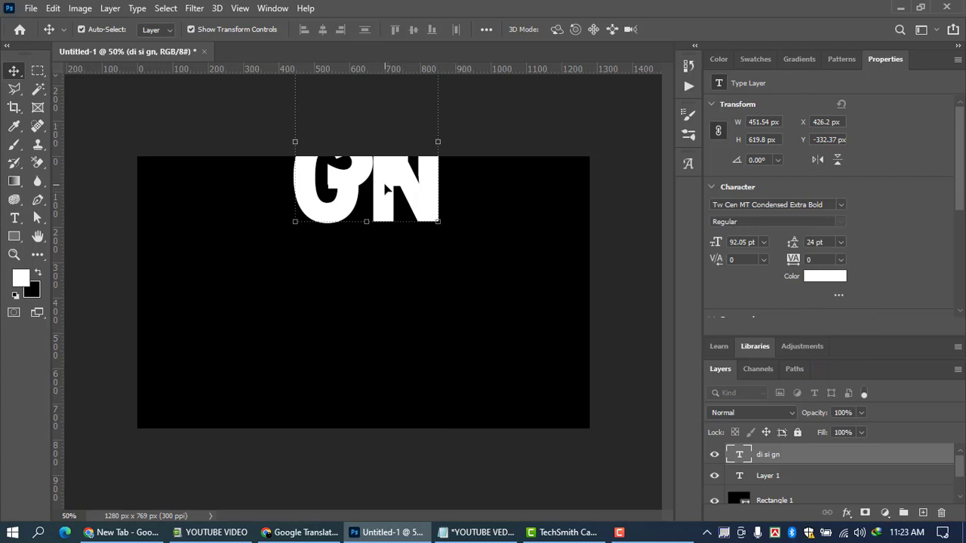
left_click_drag(386, 189, 375, 323)
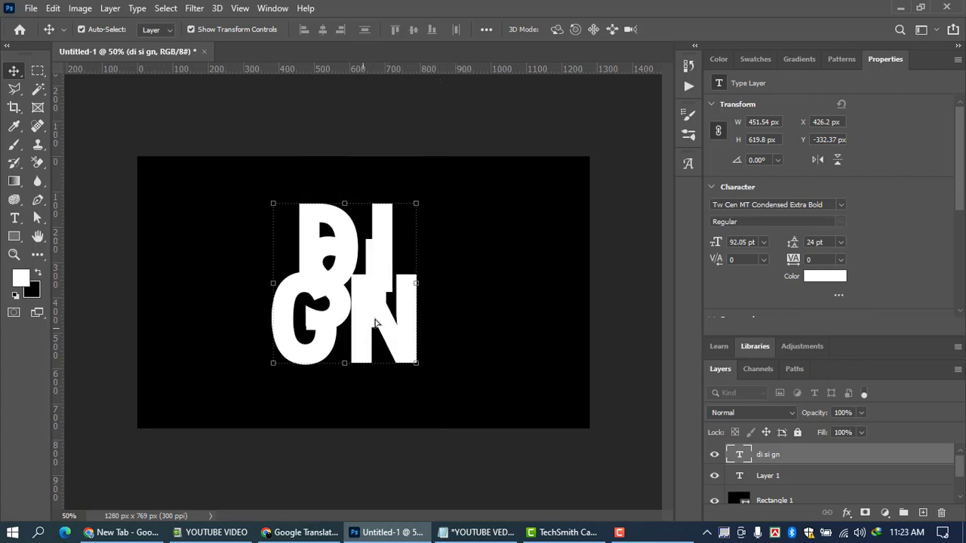
left_click(840, 242)
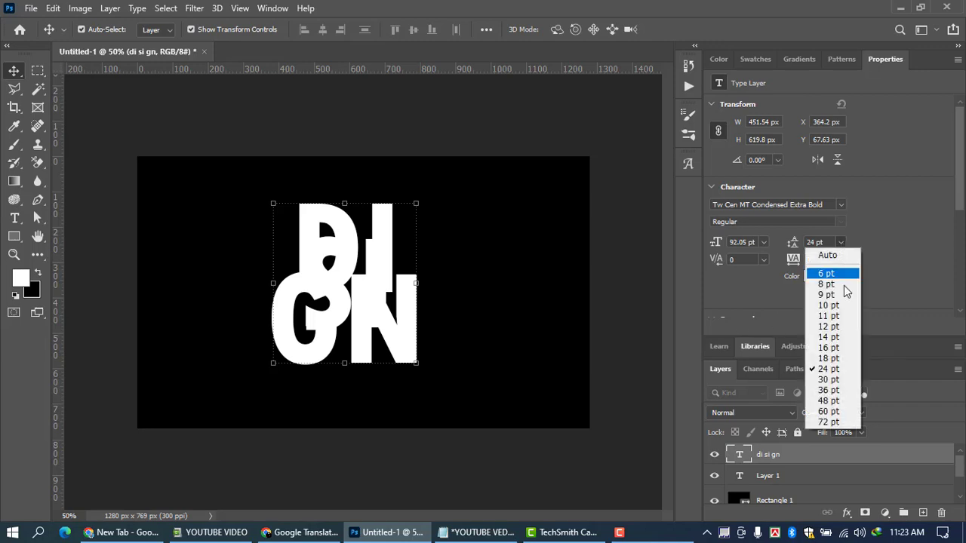
left_click(827, 381)
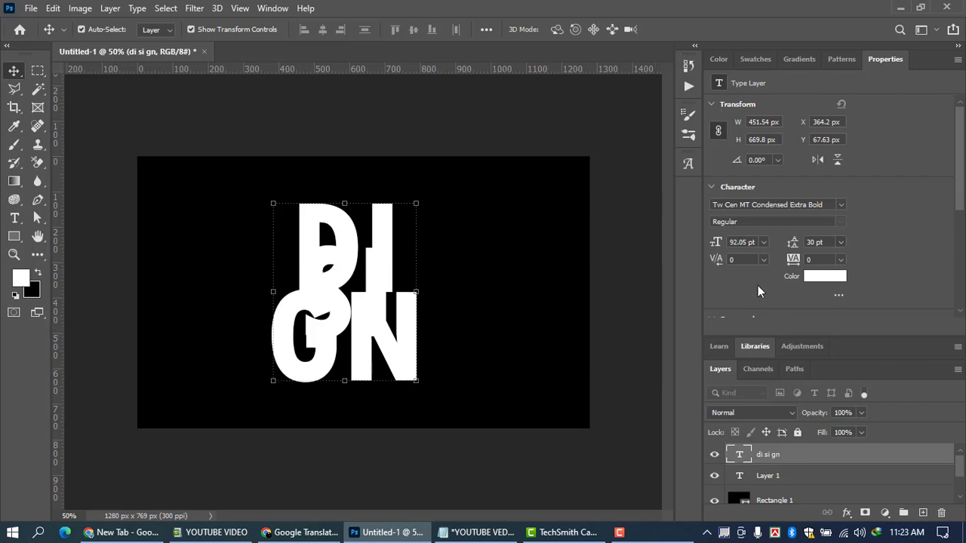
left_click(841, 241)
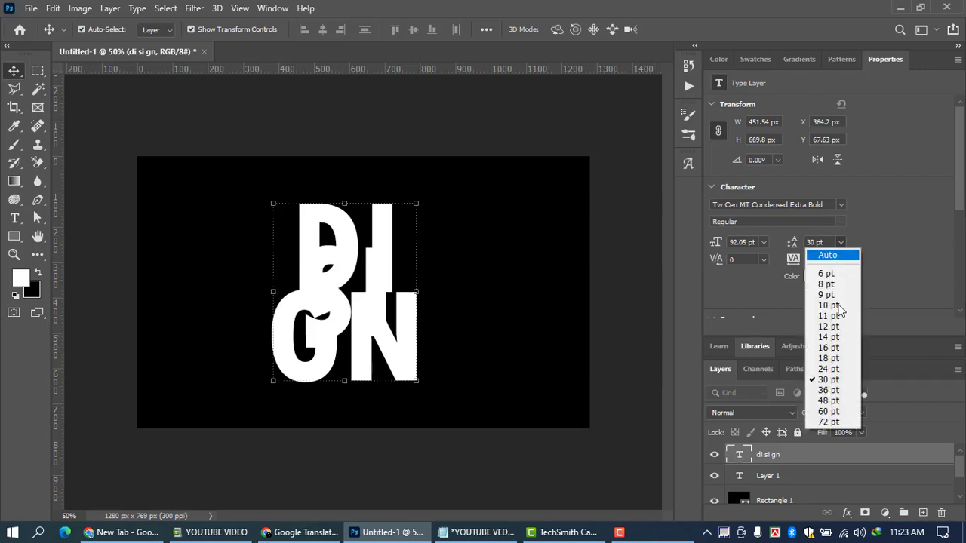
left_click(834, 391)
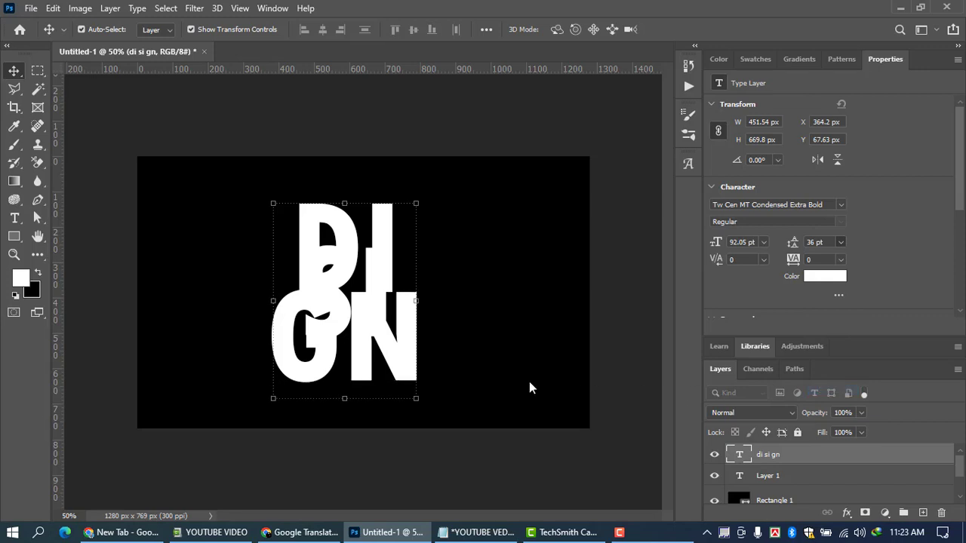
Step: Set the leading of the three-line text to 63 pt so the lines sit tightly together
type("64")
key("Return")
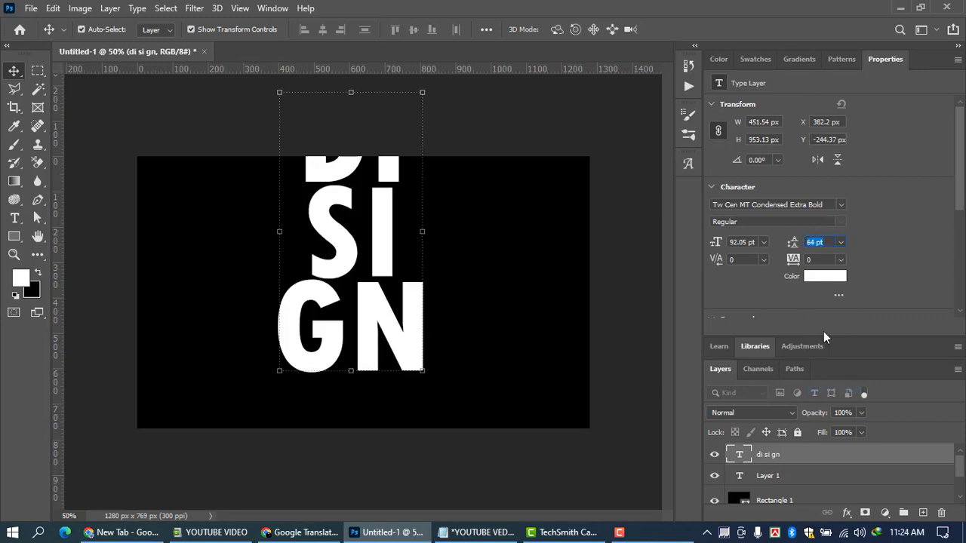
key("Down")
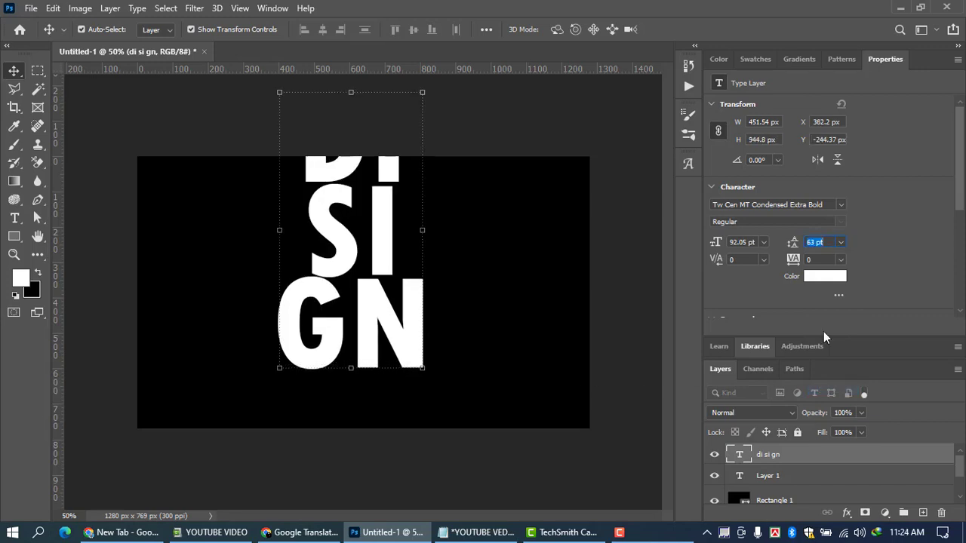
key("Down")
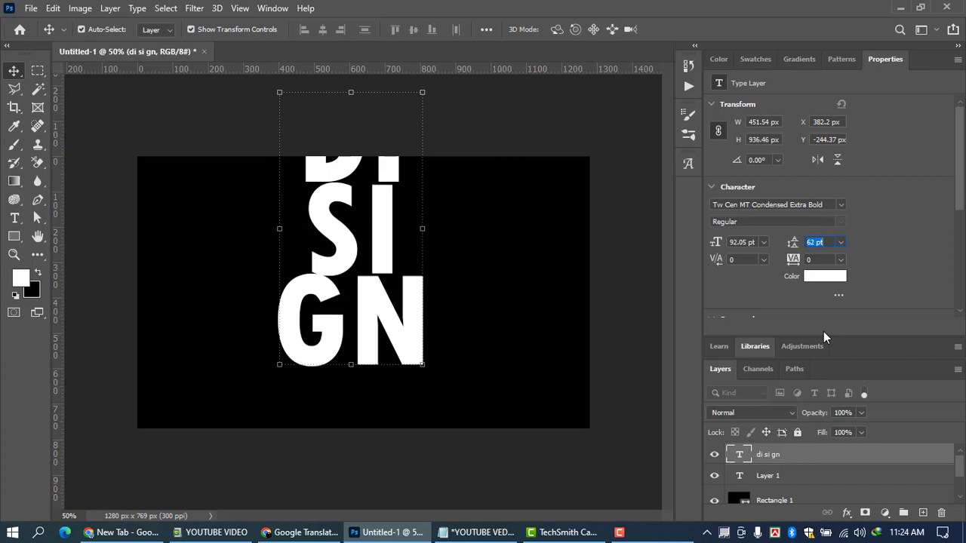
key("Up")
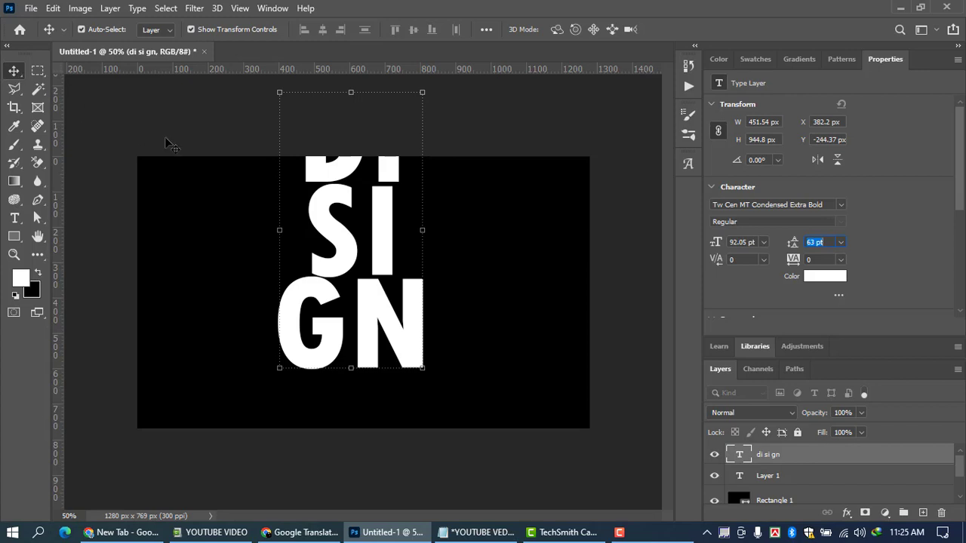
Step: Scale the three-line text down proportionally to about 77% with Free Transform and apply it
left_click_drag(333, 203, 340, 265)
key("ctrl+z")
left_click_drag(423, 368, 434, 391)
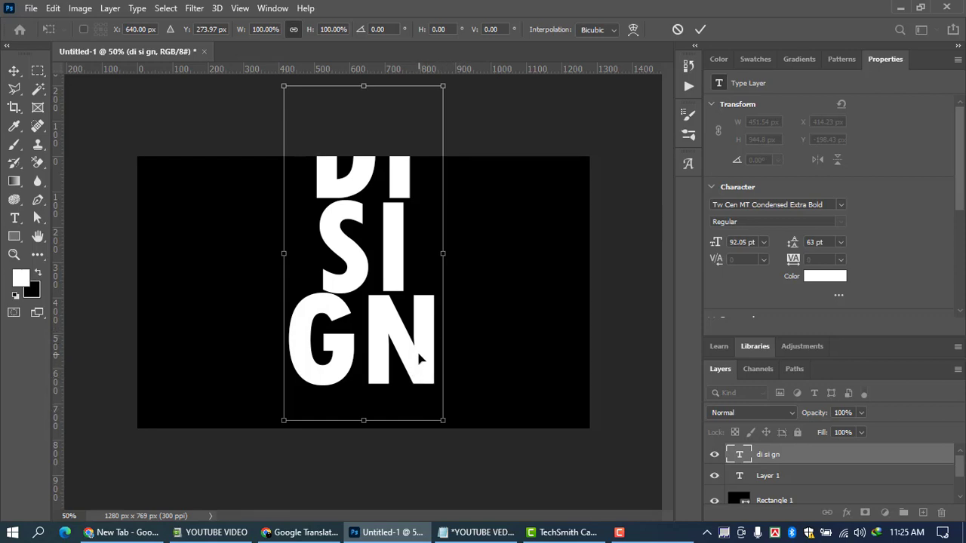
right_click(417, 358)
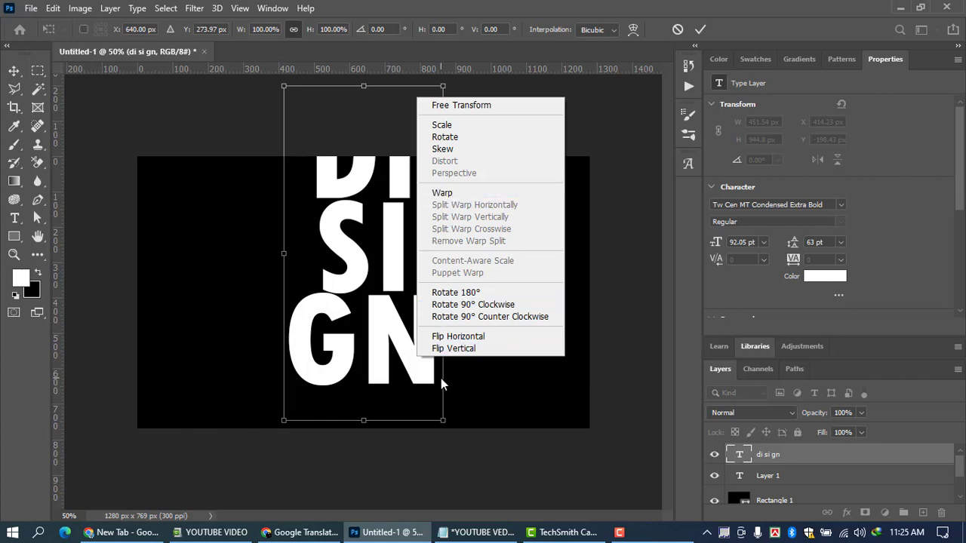
left_click(466, 392)
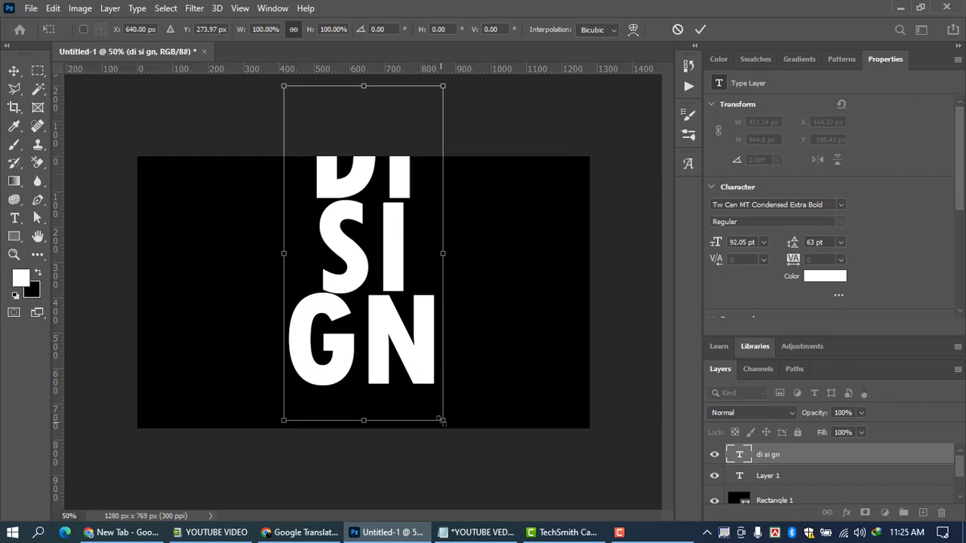
left_click_drag(442, 420, 405, 338)
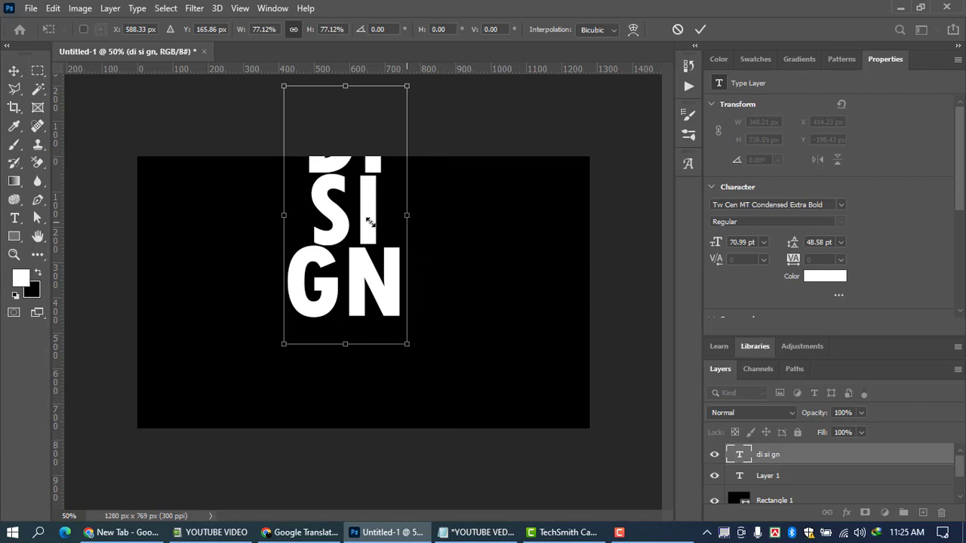
left_click(701, 30)
Step: Center the stacked text on the black canvas, placing it at about X 468 px, Y 36 px
left_click_drag(372, 219, 393, 293)
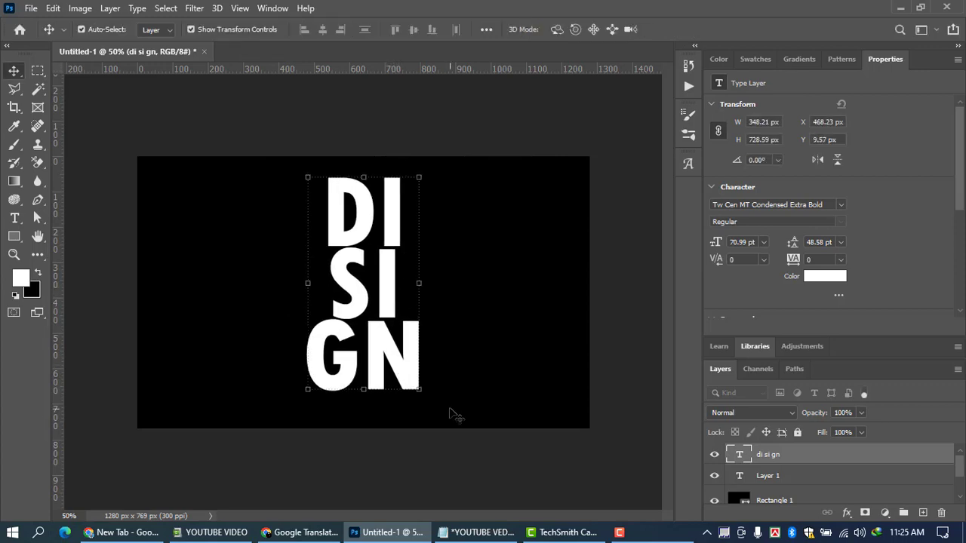
left_click(426, 461)
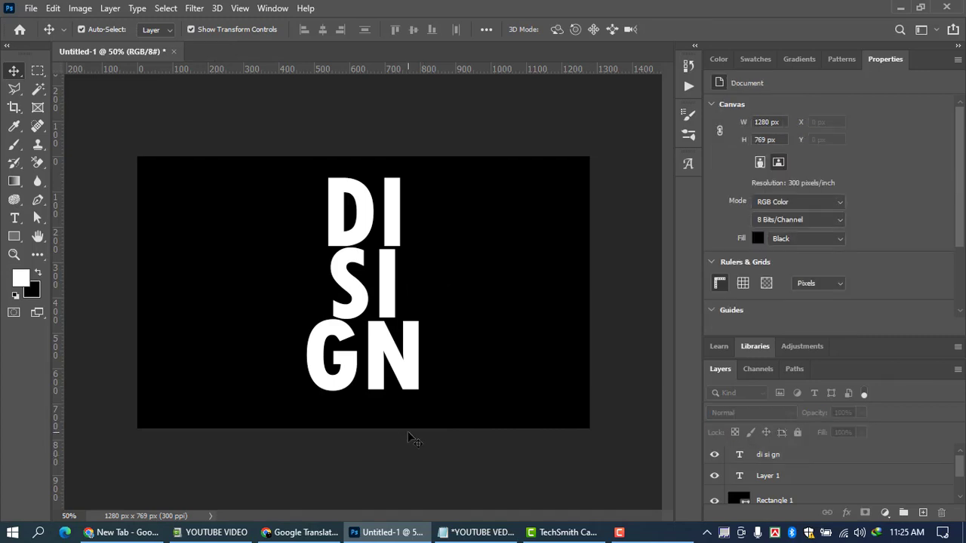
left_click_drag(381, 355, 380, 367)
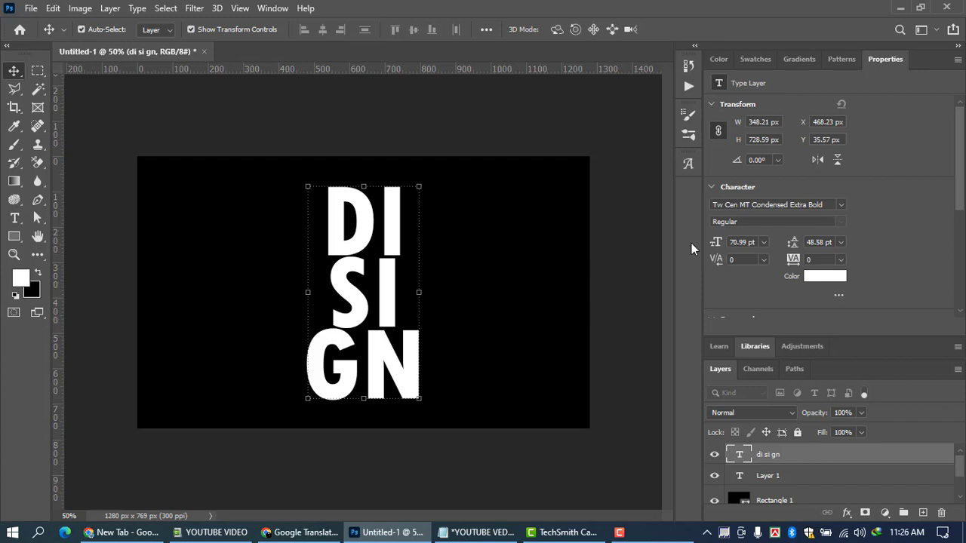
Step: Convert the stacked text layer to a smart object and apply the Wind filter with the Wind method from the right, after previewing Blast and Stagger
right_click(800, 458)
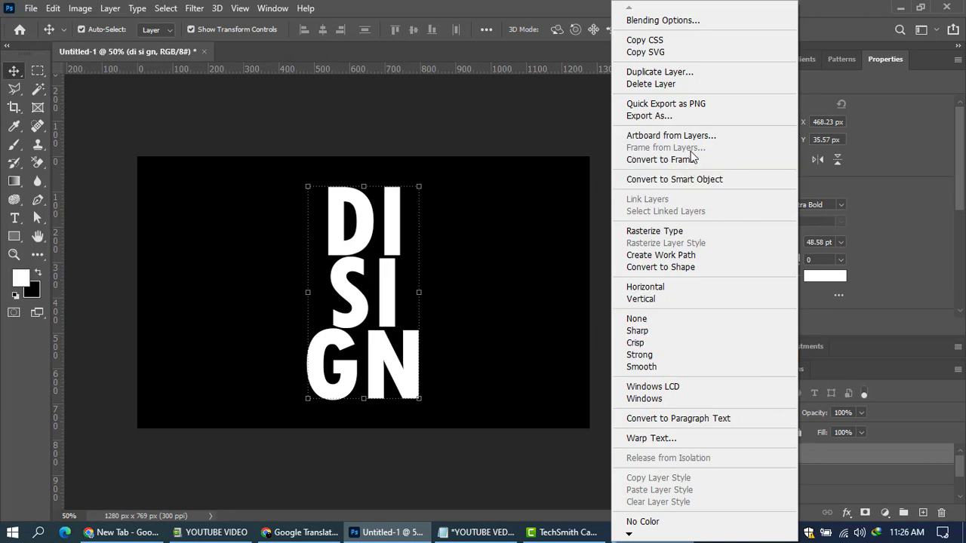
left_click(693, 185)
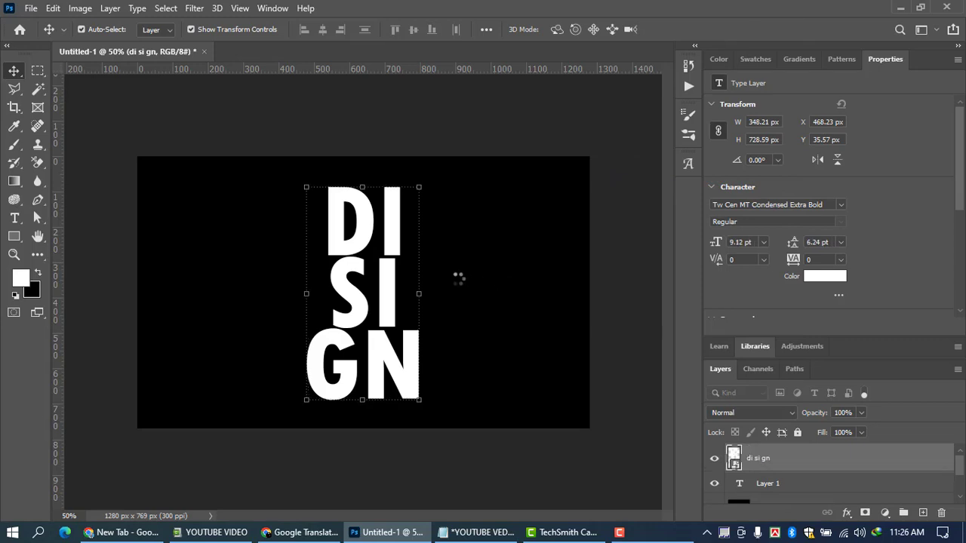
left_click(202, 10)
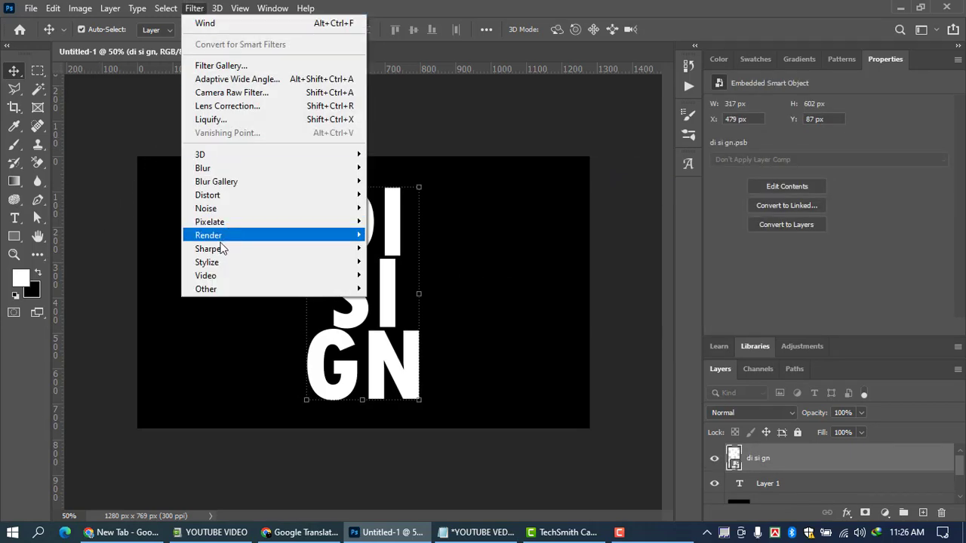
mouse_move(218, 262)
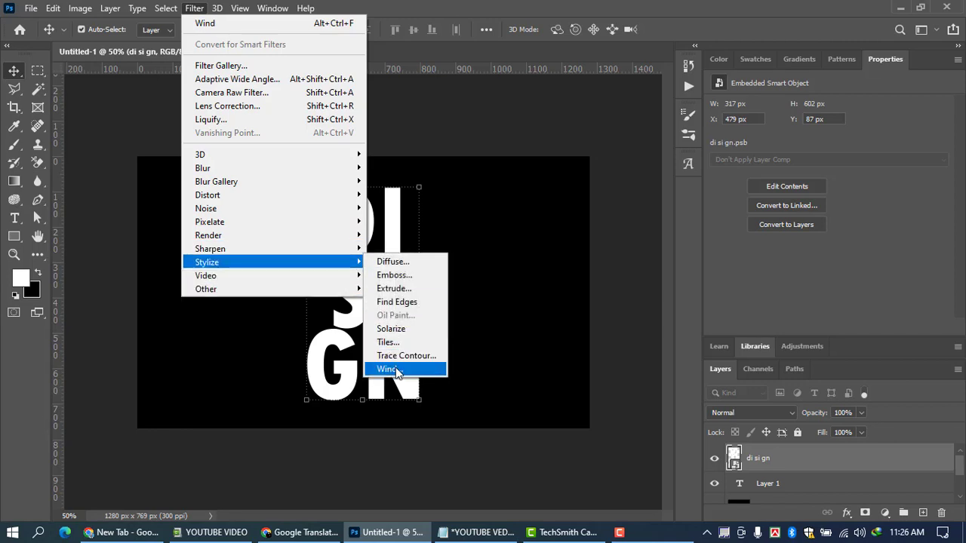
left_click(392, 367)
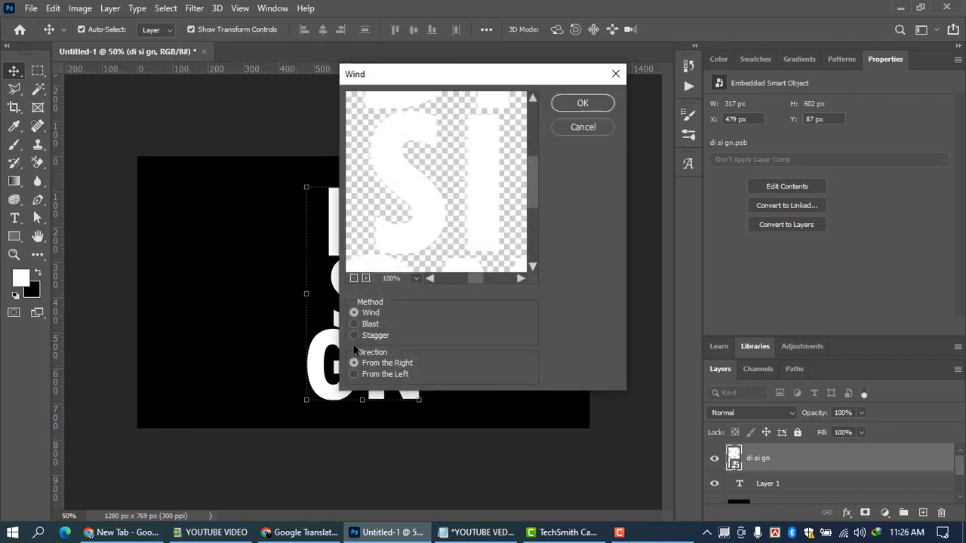
left_click(354, 324)
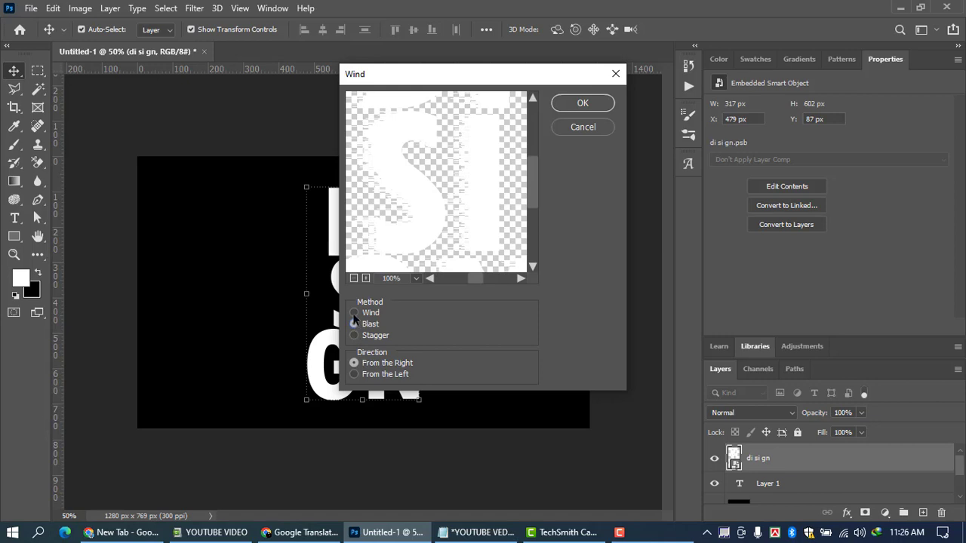
left_click(354, 312)
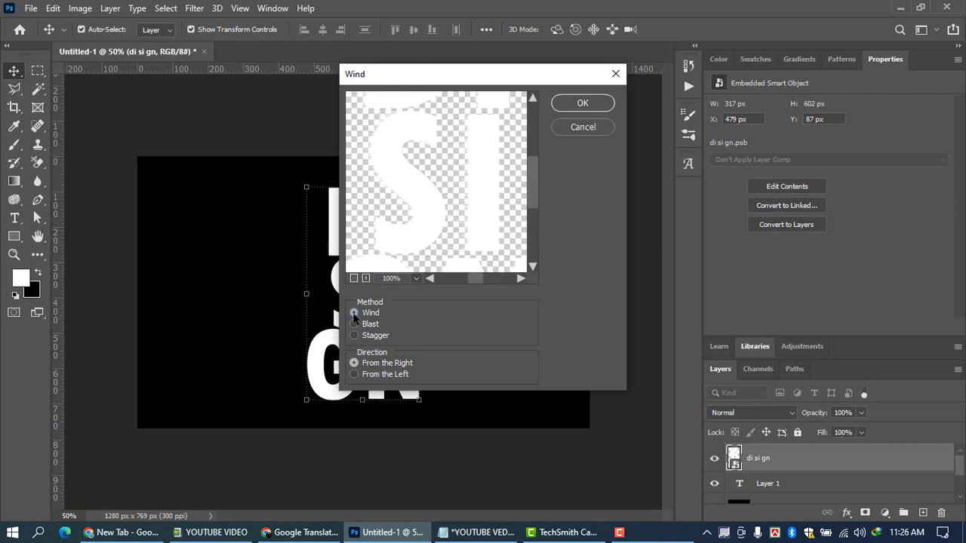
left_click(354, 336)
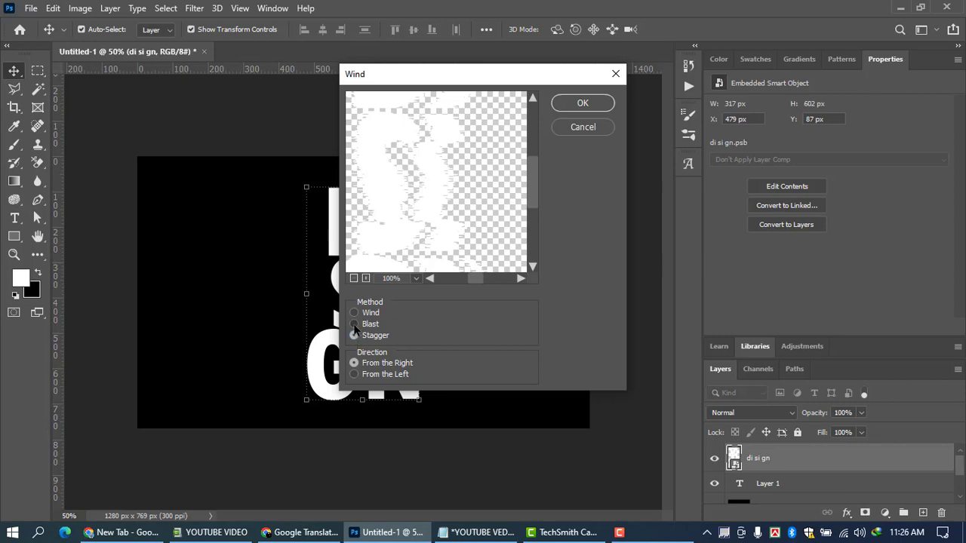
left_click(354, 324)
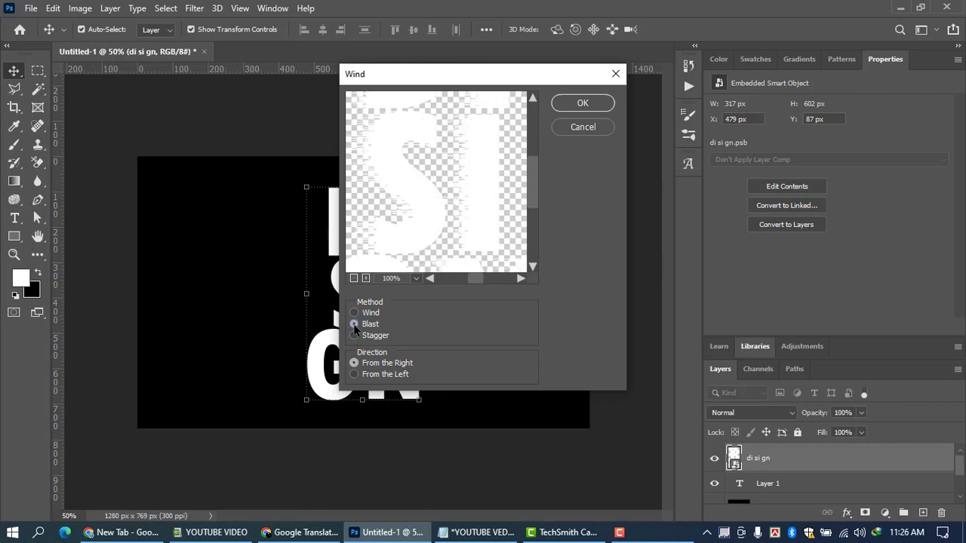
left_click(353, 313)
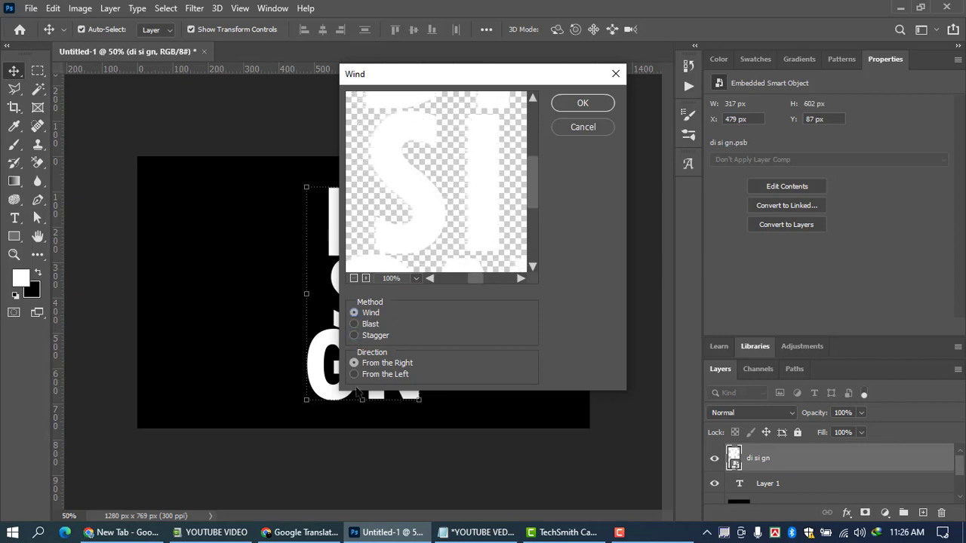
left_click(570, 105)
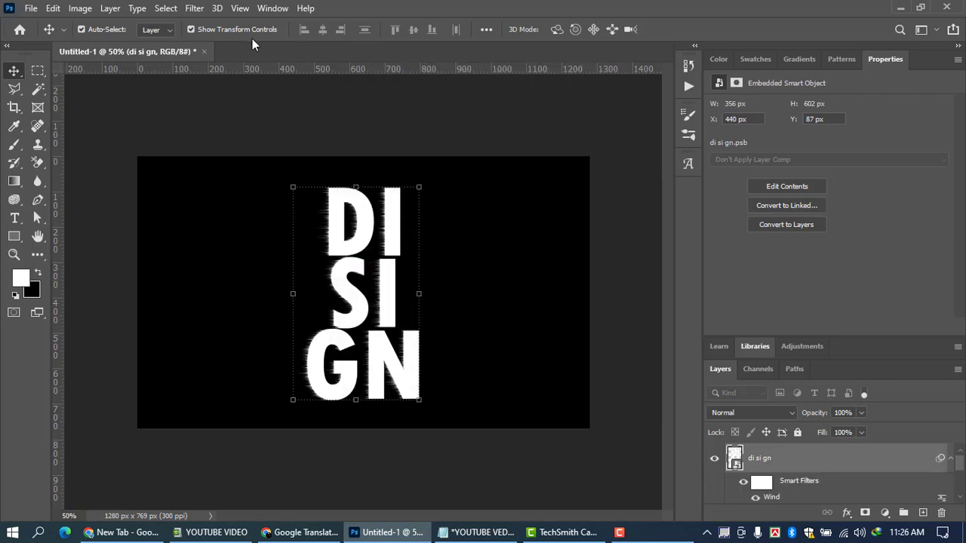
Step: Apply the same Wind filter from the right two more times to lengthen the streaks on the stacked text
left_click(194, 7)
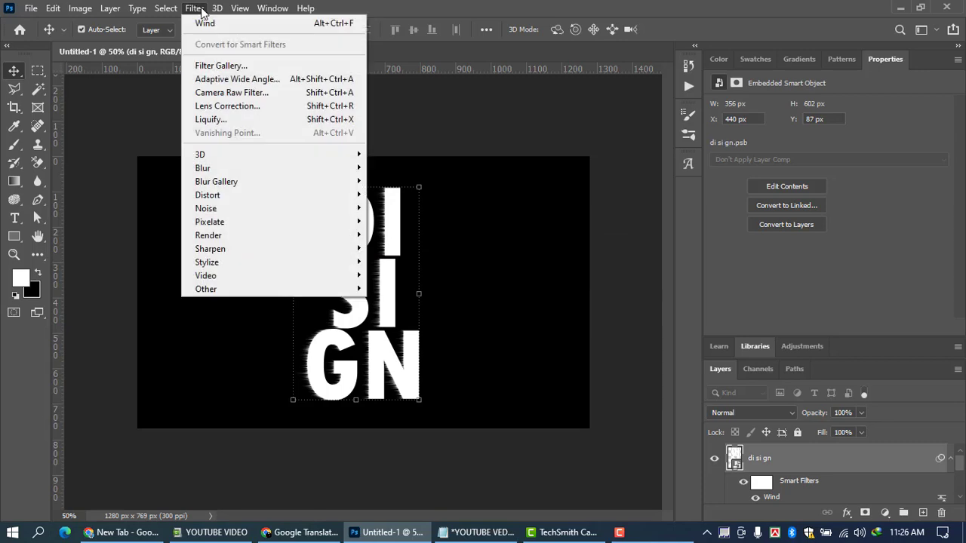
mouse_move(216, 9)
left_click(203, 24)
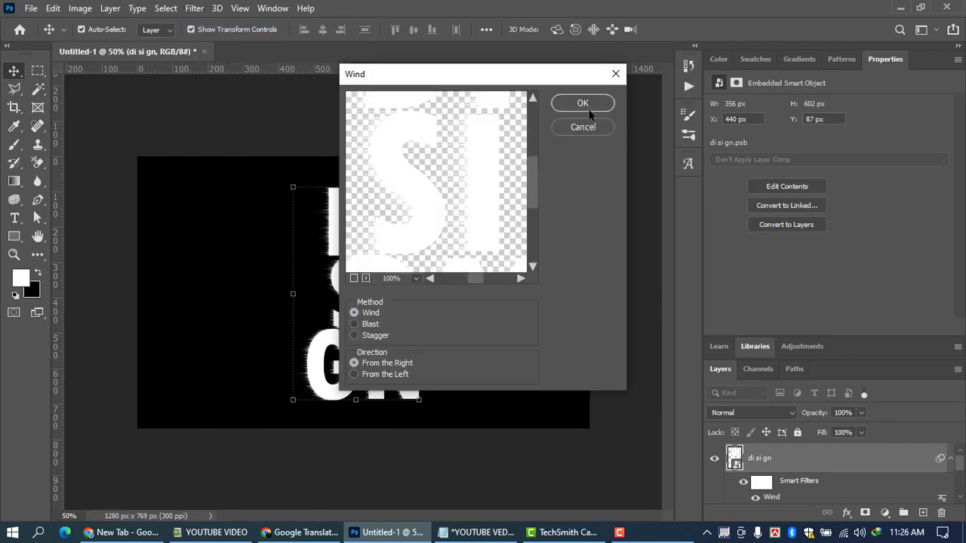
left_click(571, 108)
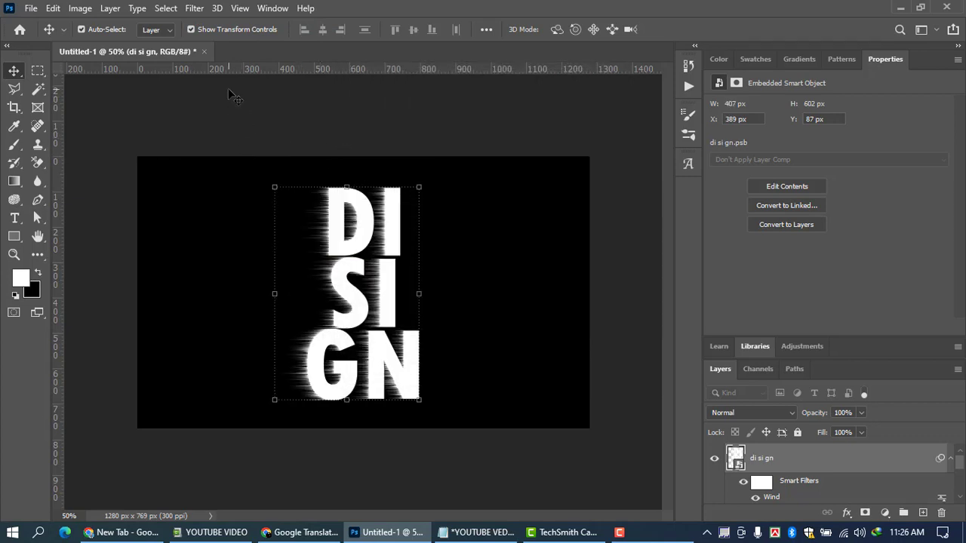
left_click(194, 9)
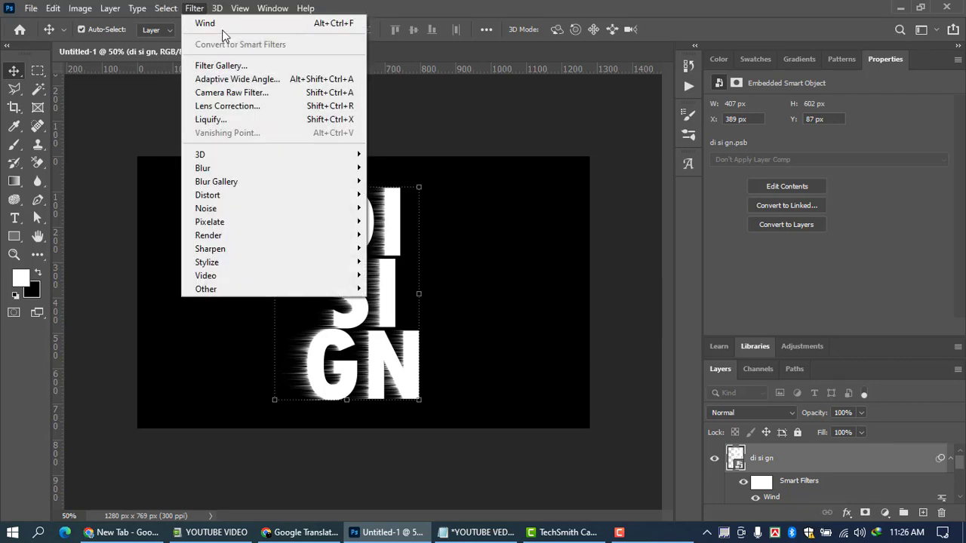
left_click(223, 29)
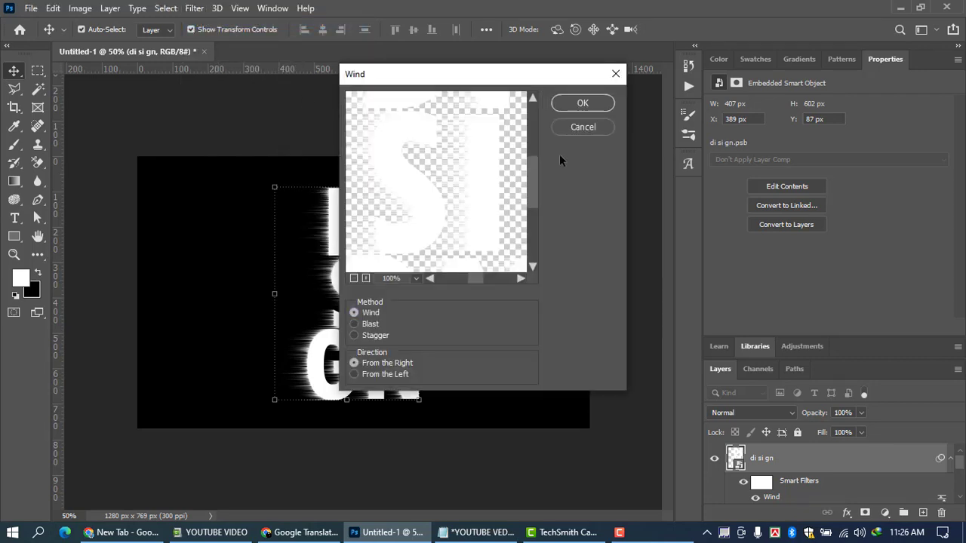
left_click(555, 105)
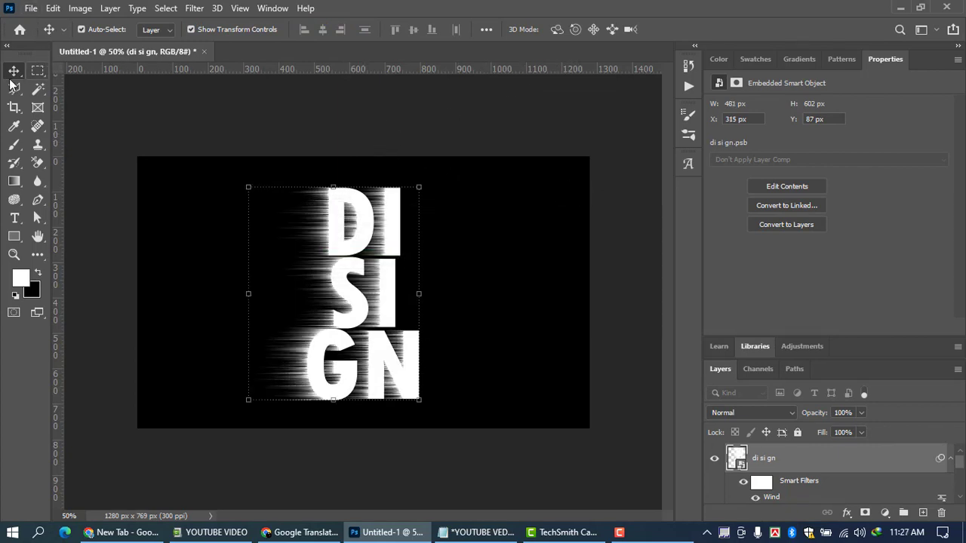
Step: Move the streaked text slightly right on the canvas to X 339 px, Y 84 px, and deselect it
left_click(245, 125)
left_click_drag(315, 296, 360, 296)
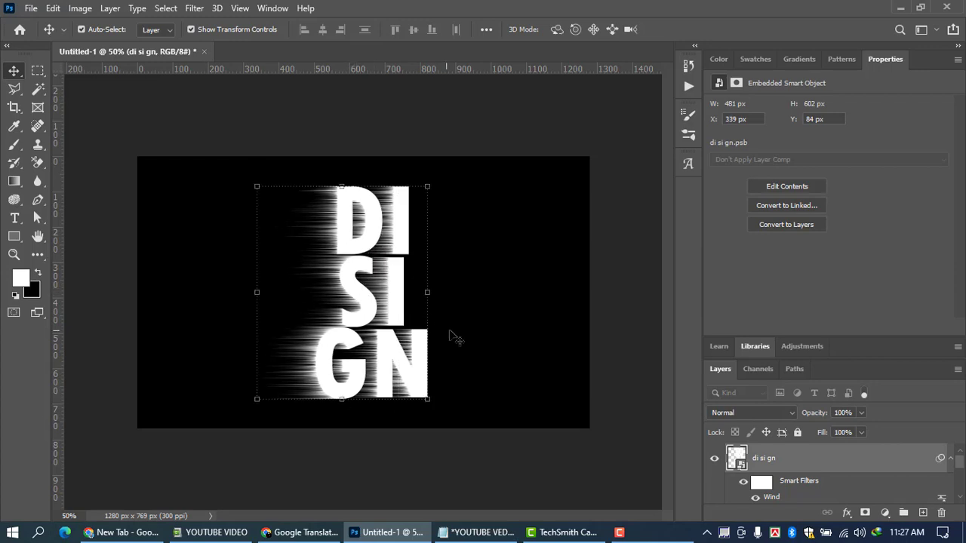
left_click(474, 470)
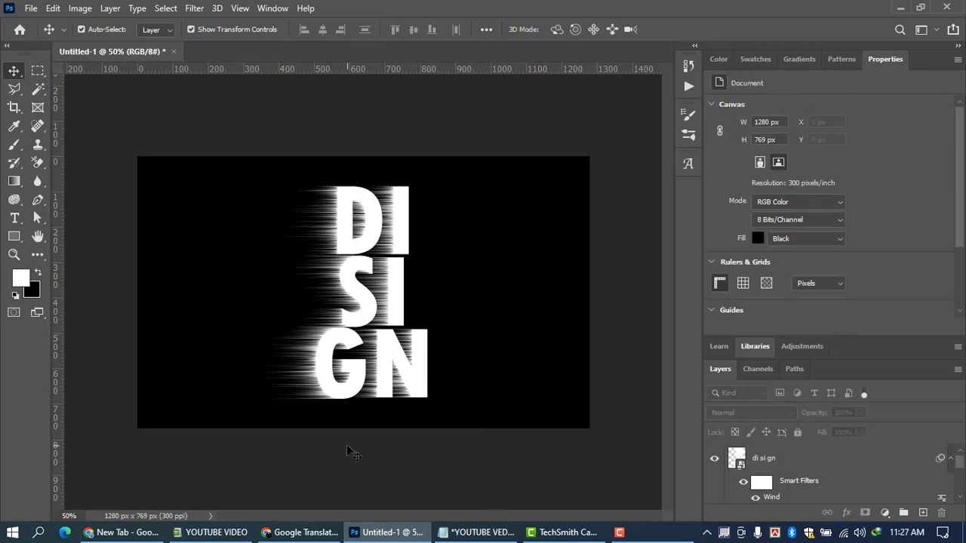